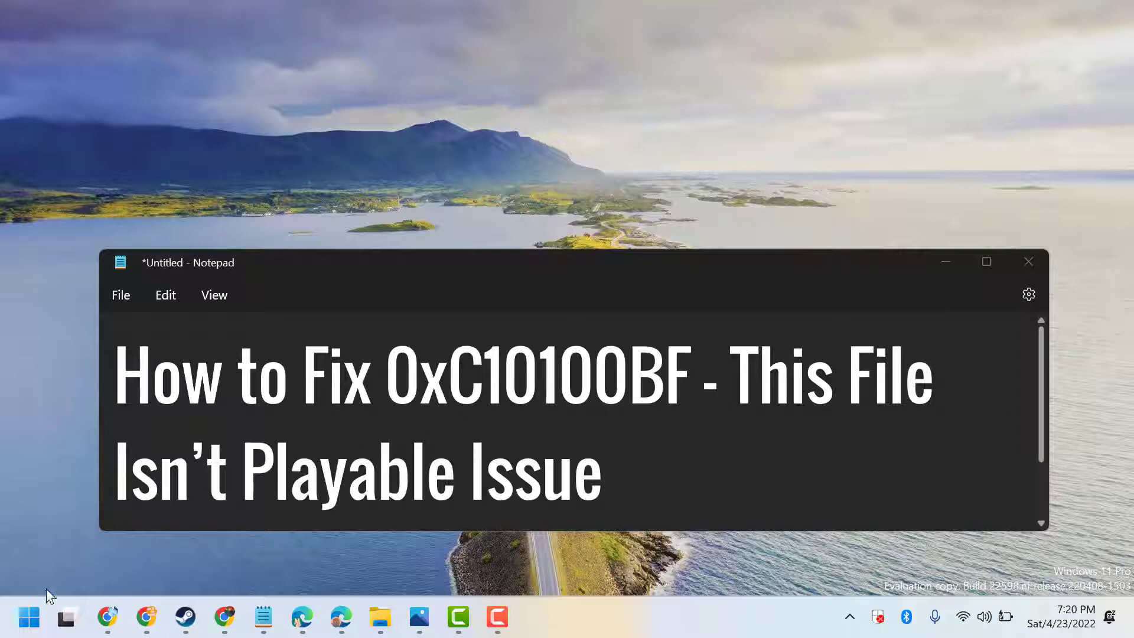
Find Control Panel from Start search and open its Troubleshooting page
left_click(23, 625)
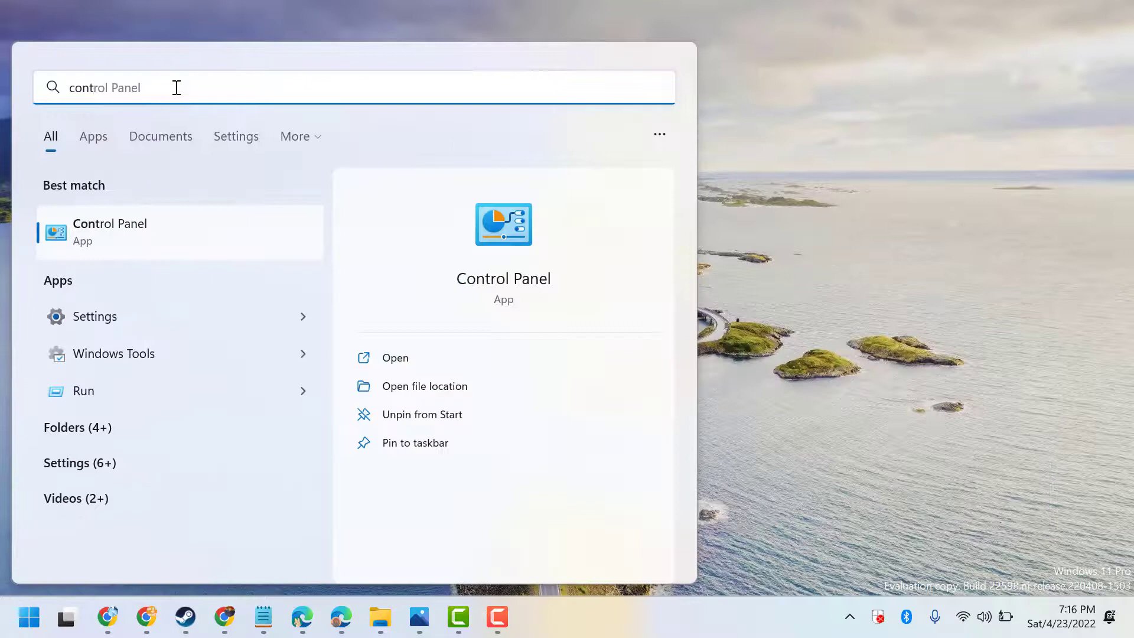
left_click(124, 236)
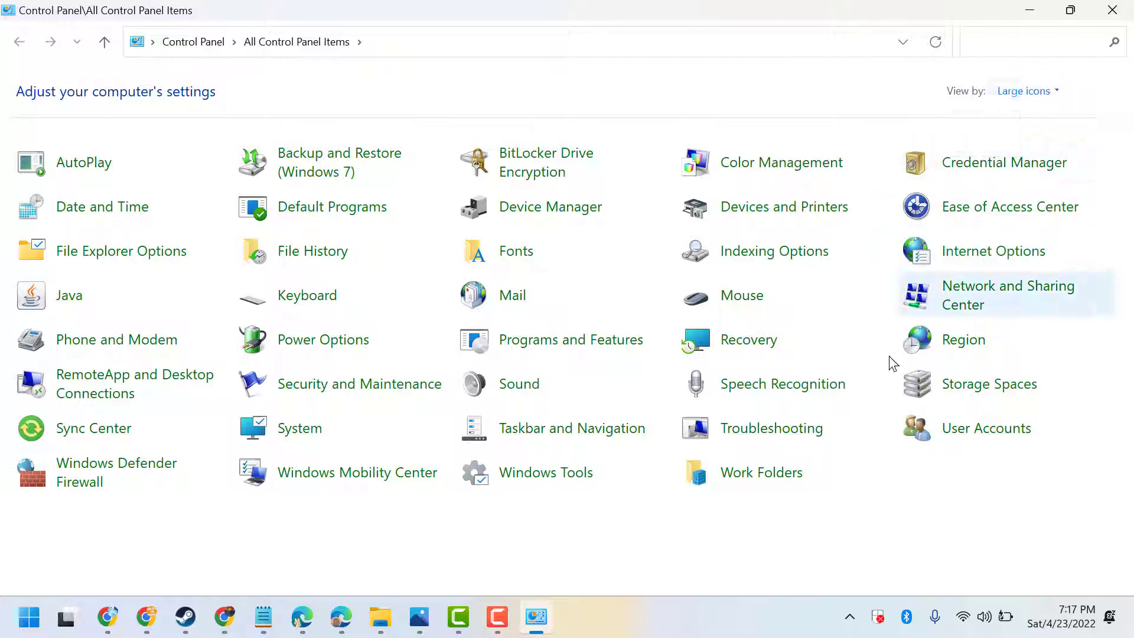
left_click(776, 441)
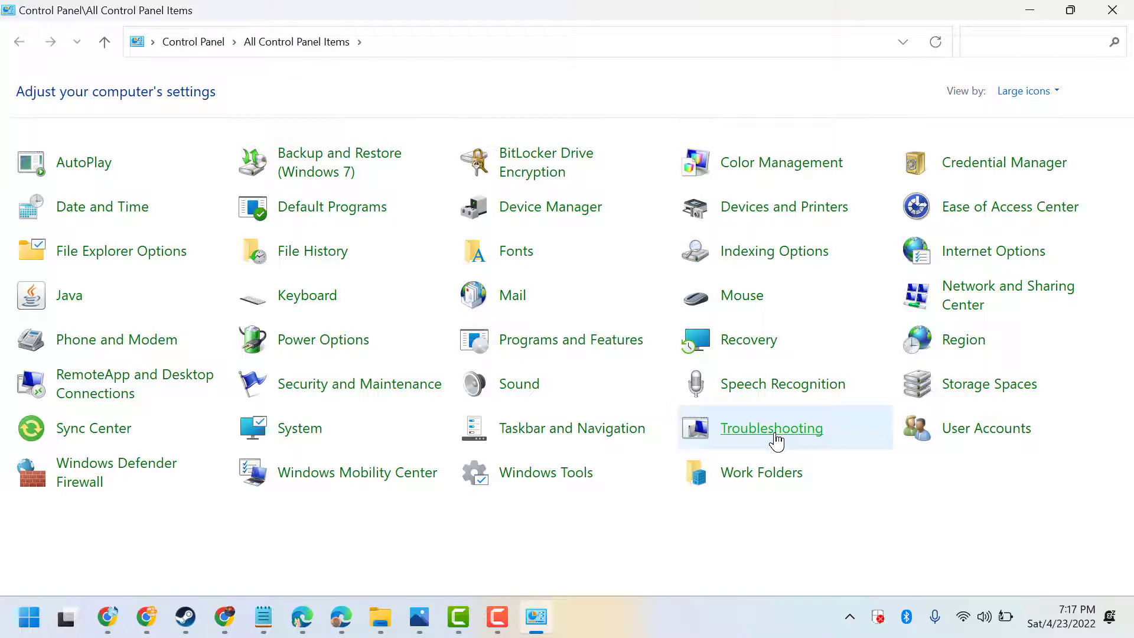
left_click(776, 440)
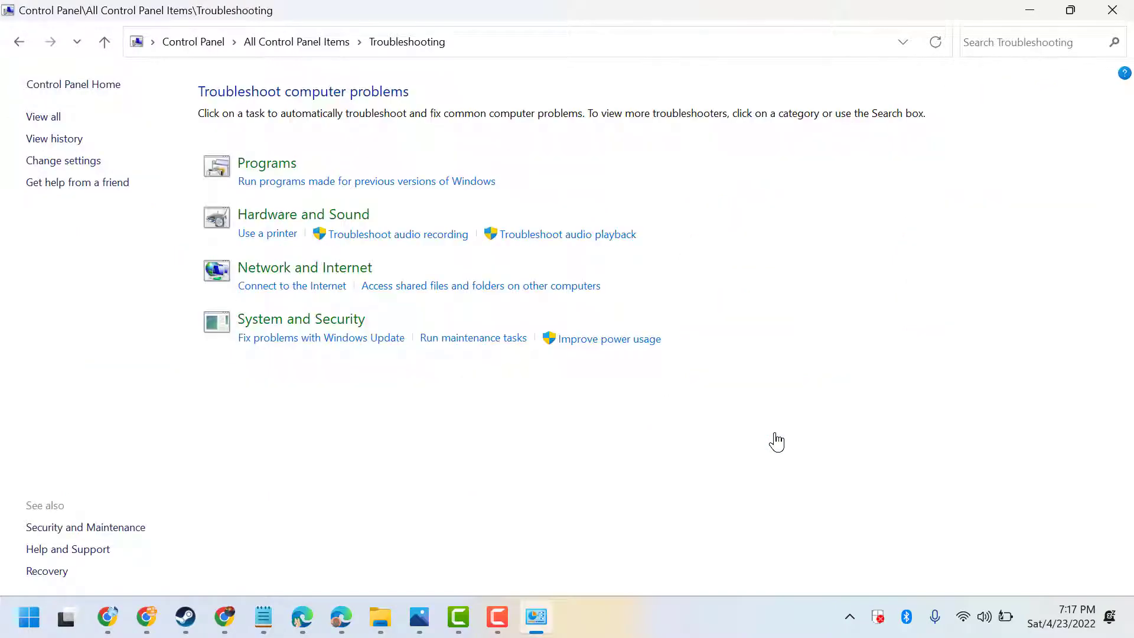
List all troubleshooters via View all and start Video Playback
left_click(54, 126)
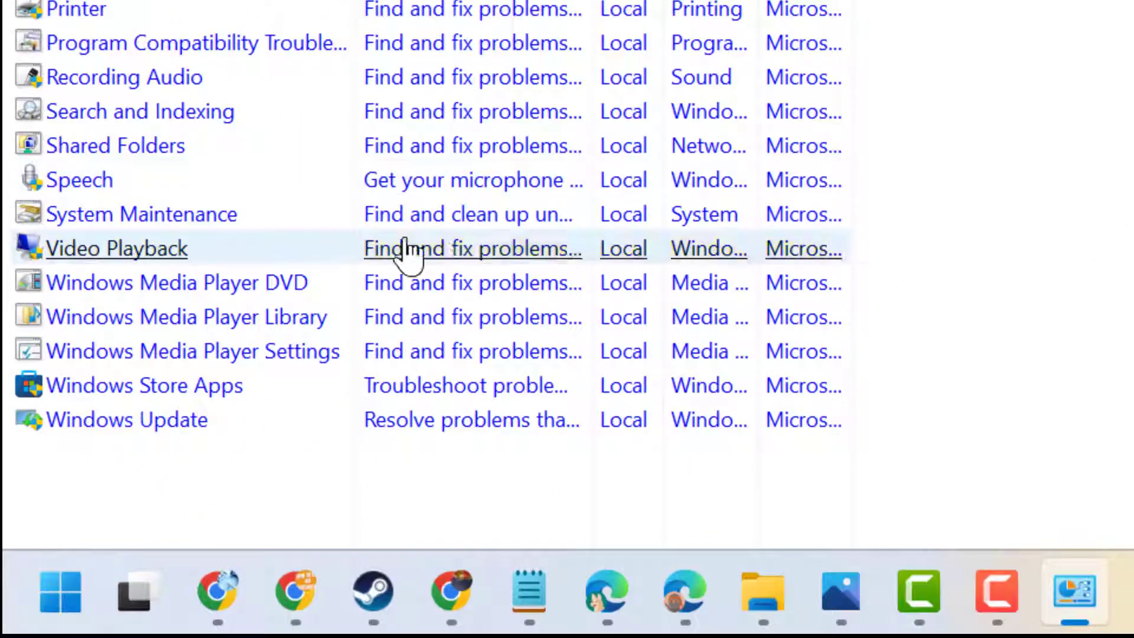
left_click(108, 264)
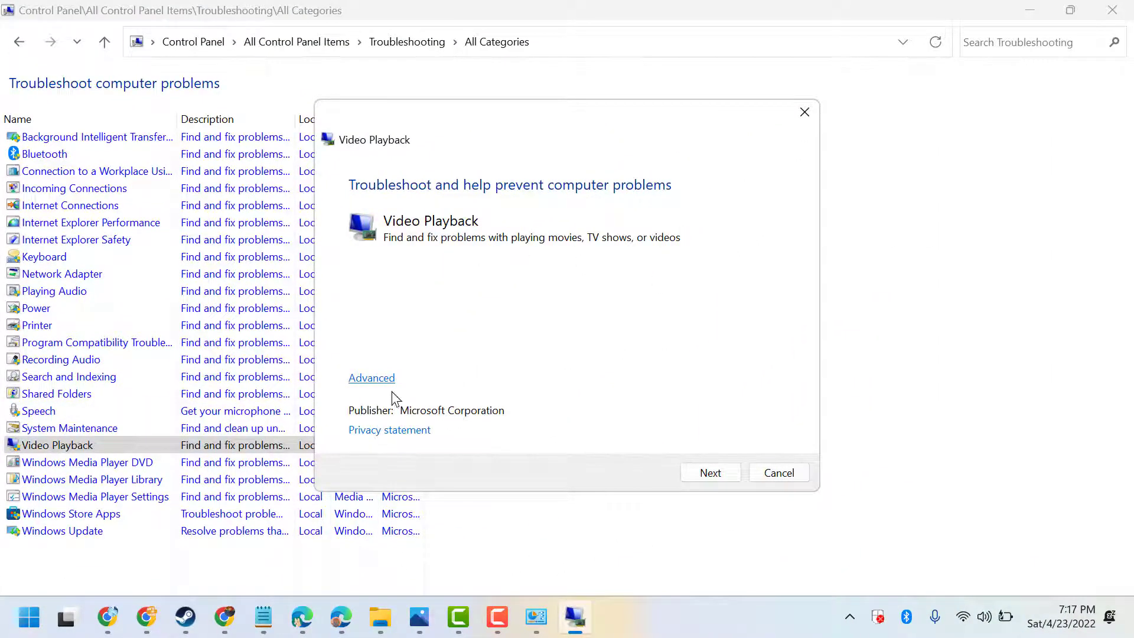
Run Video Playback detection with 'Apply repairs automatically', open playback settings, then close it
left_click(358, 391)
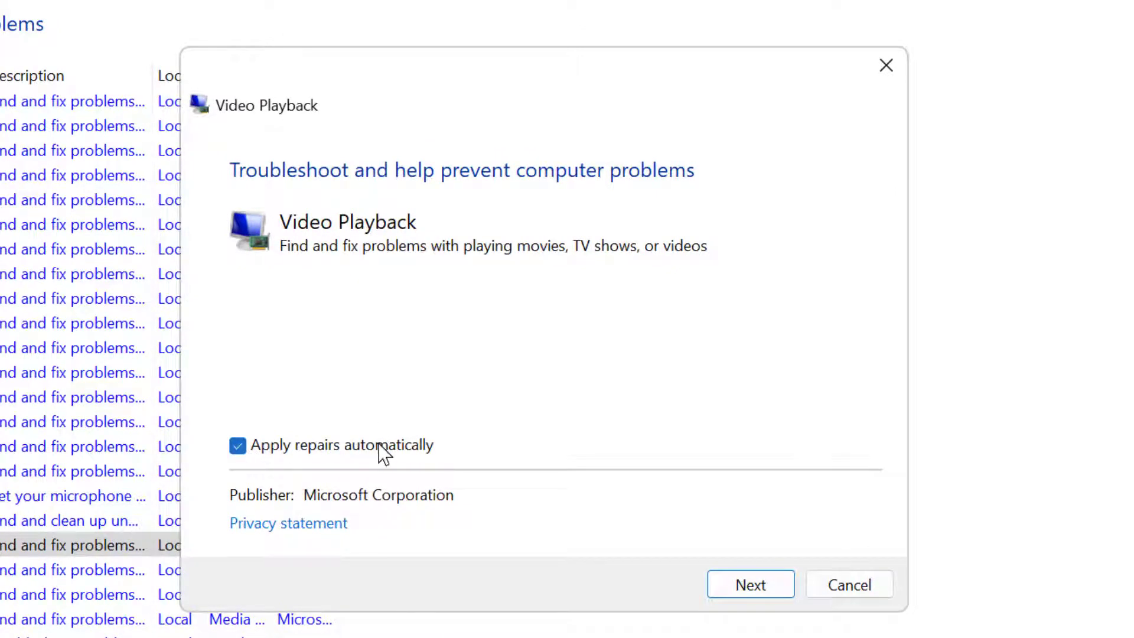
left_click(747, 583)
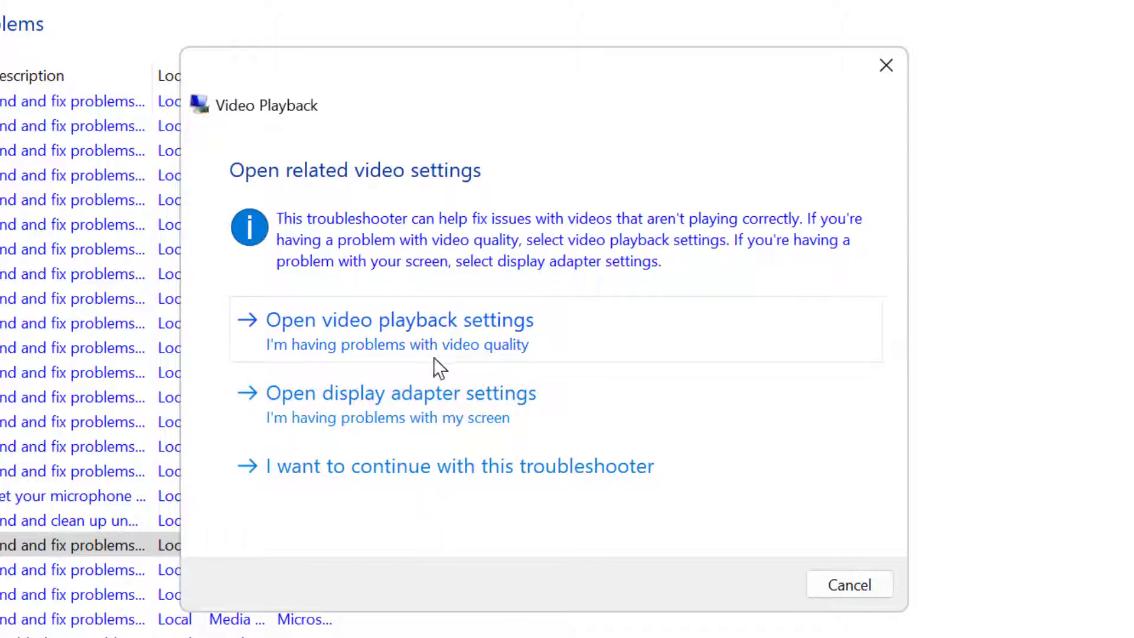
left_click(427, 339)
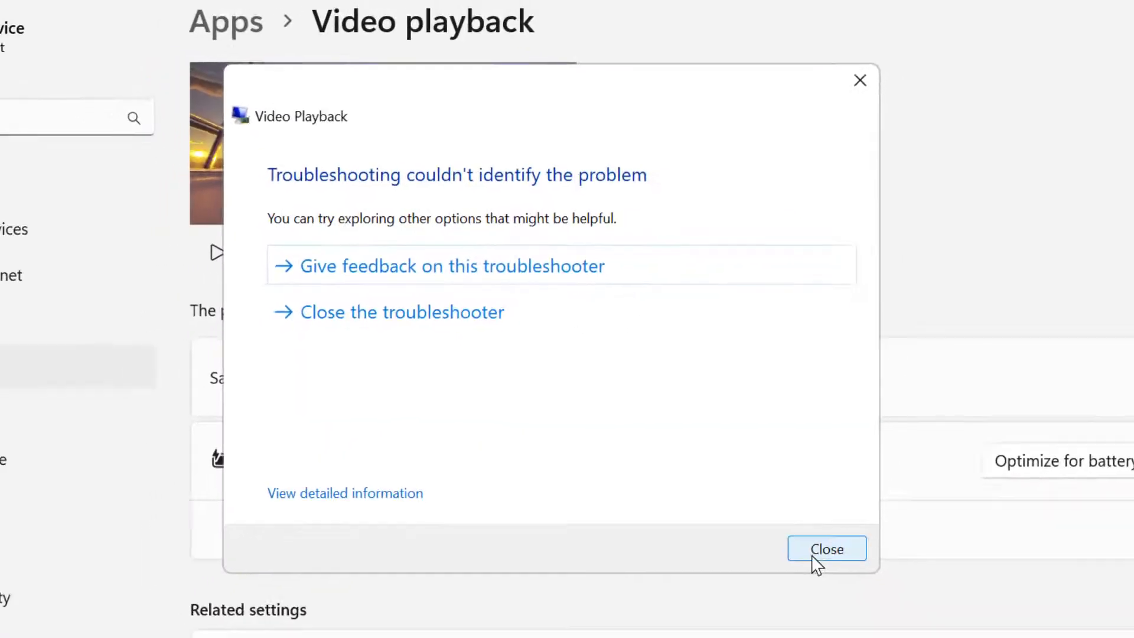
left_click(780, 473)
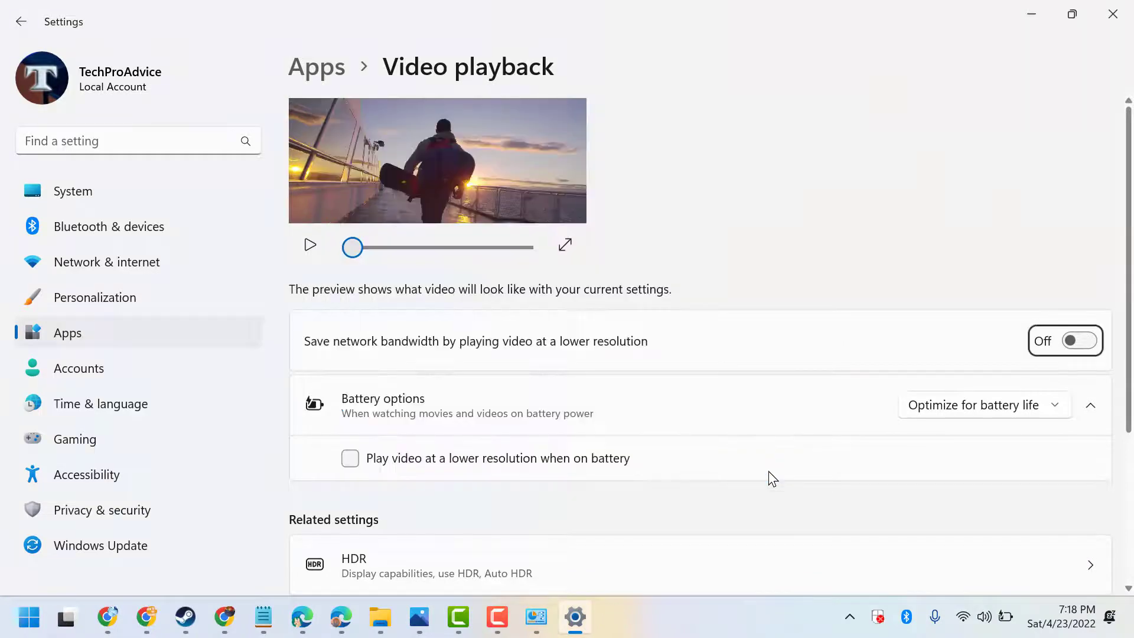
Close the Settings video playback page and Control Panel, and open Start
left_click(1115, 15)
left_click(1115, 12)
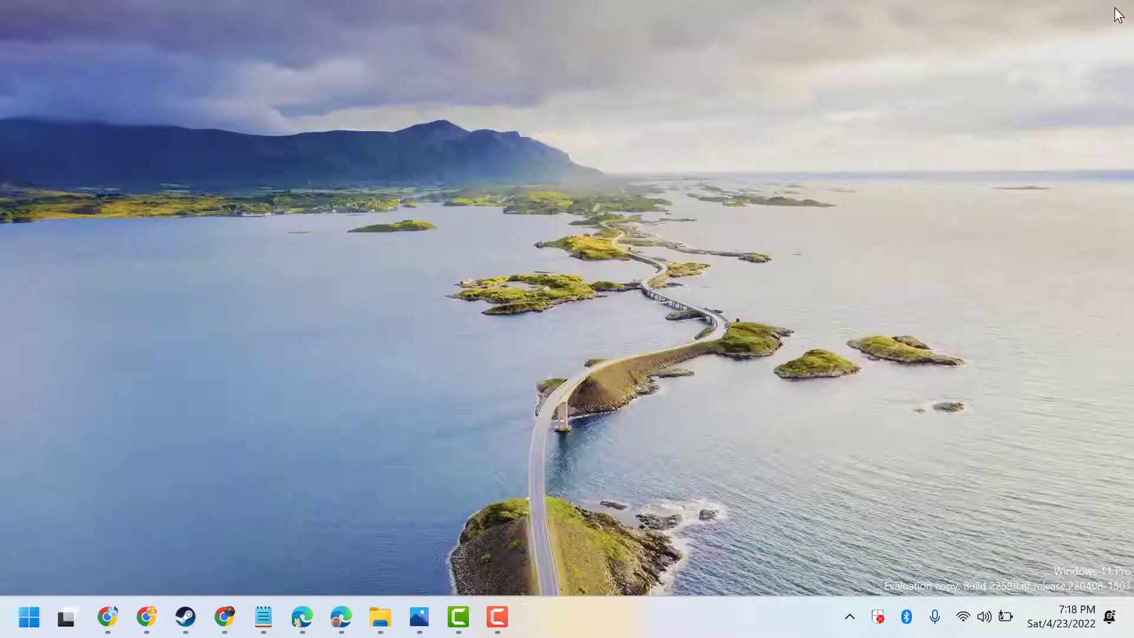
left_click(29, 618)
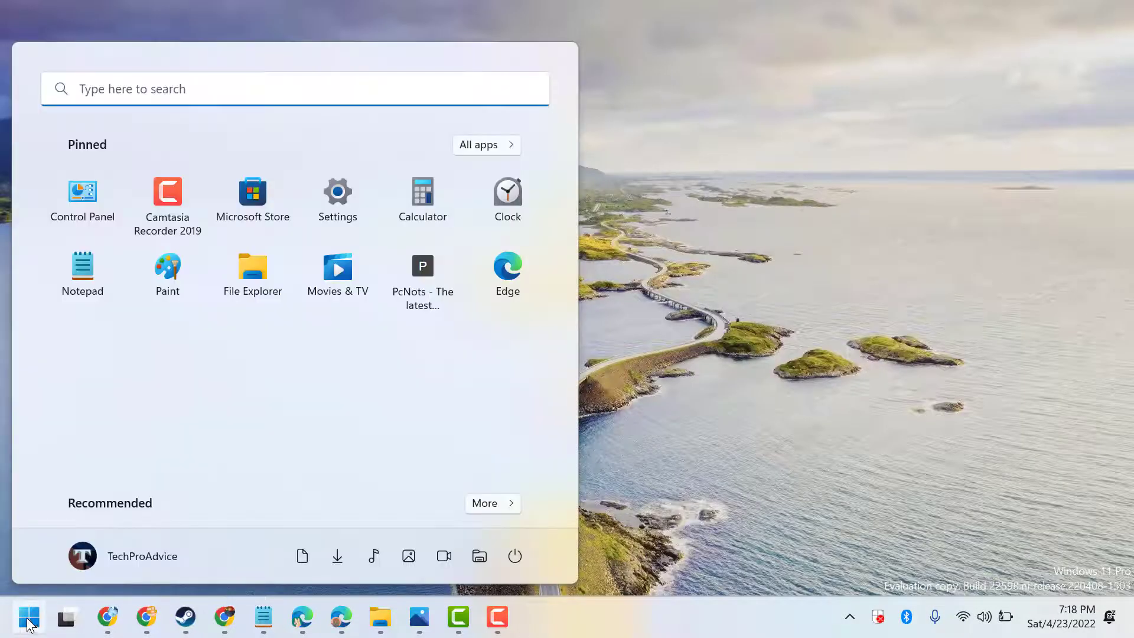
Open Settings and reach System > Troubleshoot > Other troubleshooters, showing Video Playback
left_click(342, 209)
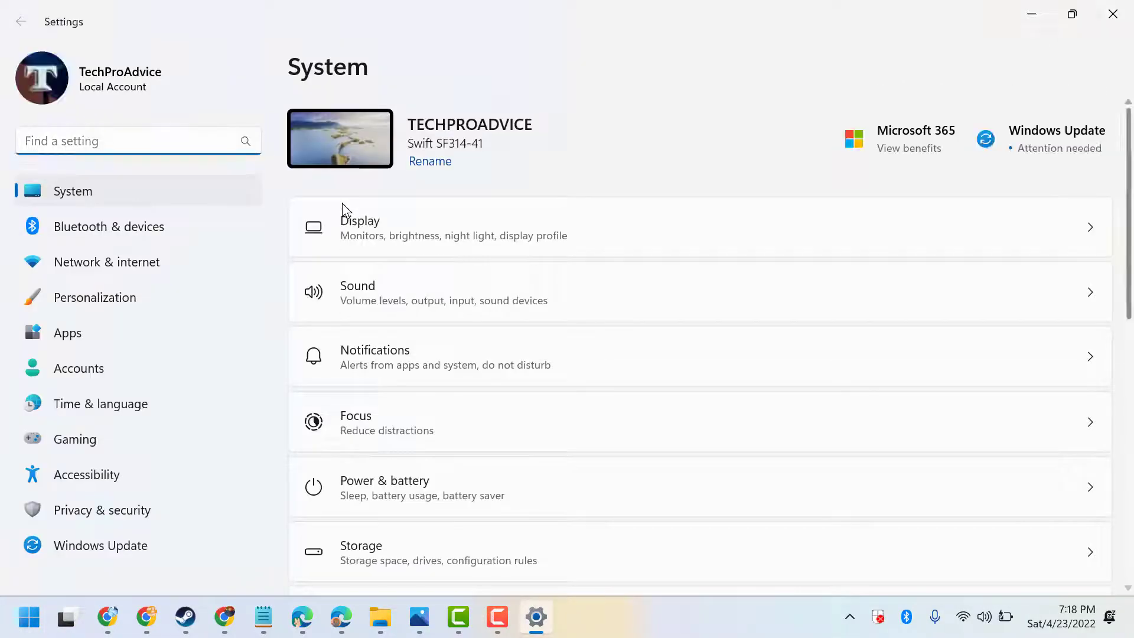
scroll(773, 319, "down", 3)
scroll(774, 319, "down", 2)
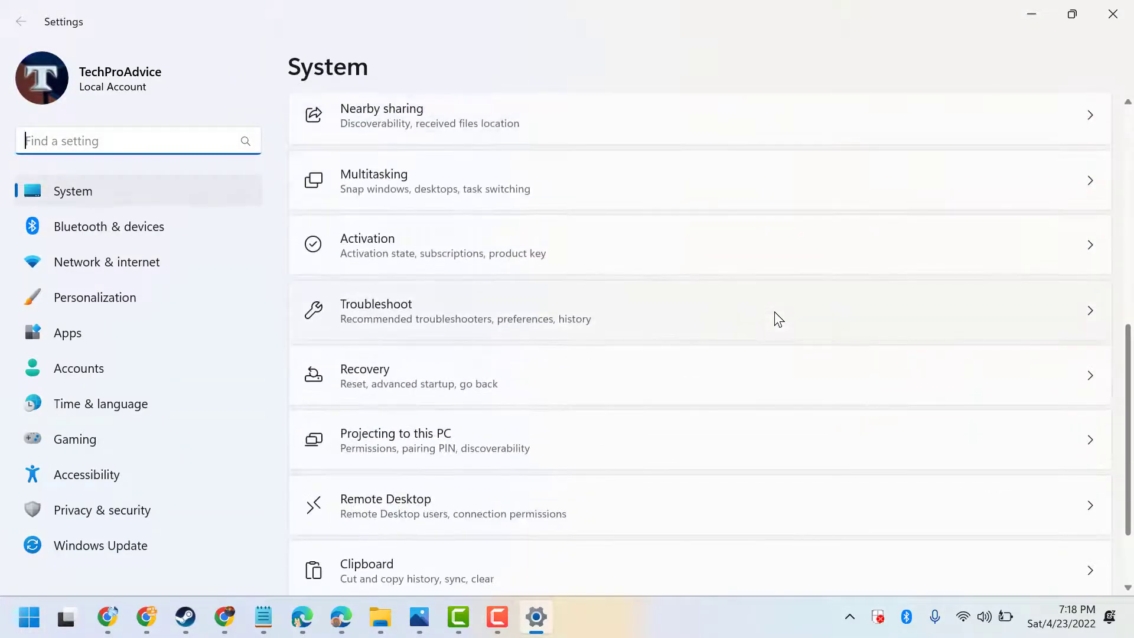
left_click(463, 327)
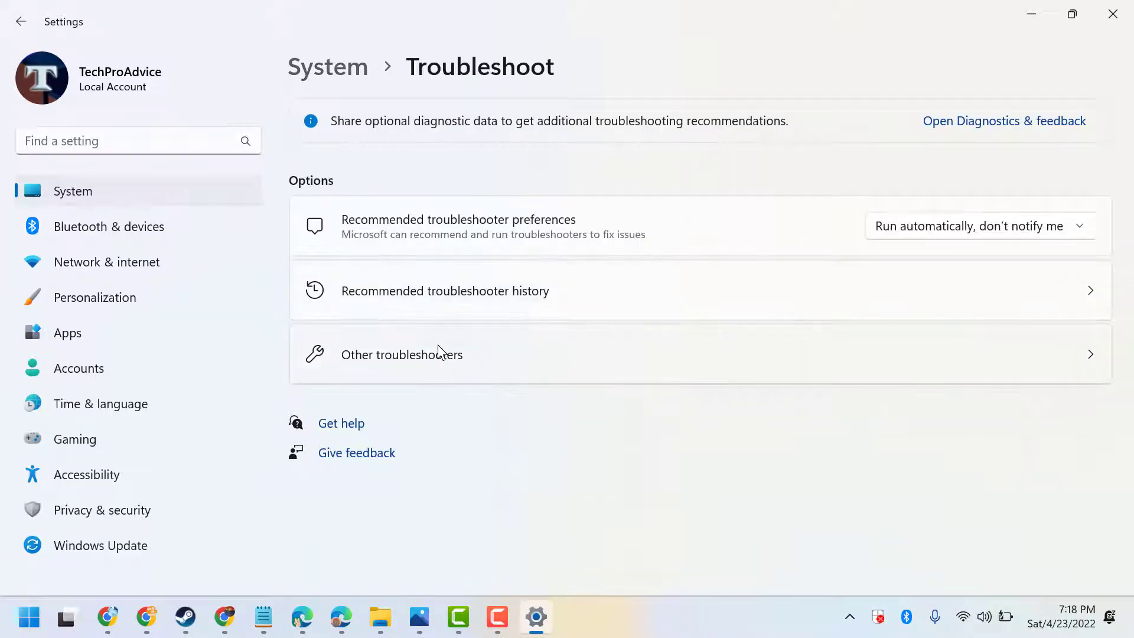
left_click(433, 366)
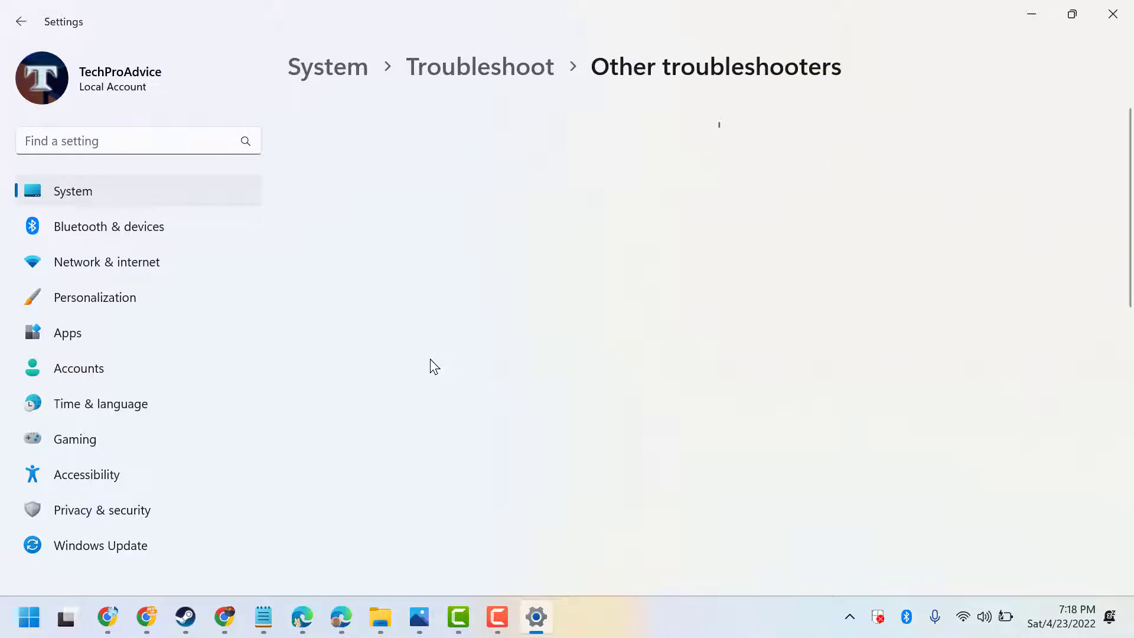
scroll(434, 366, "down", 3)
scroll(433, 366, "down", 1)
scroll(433, 366, "down", 1)
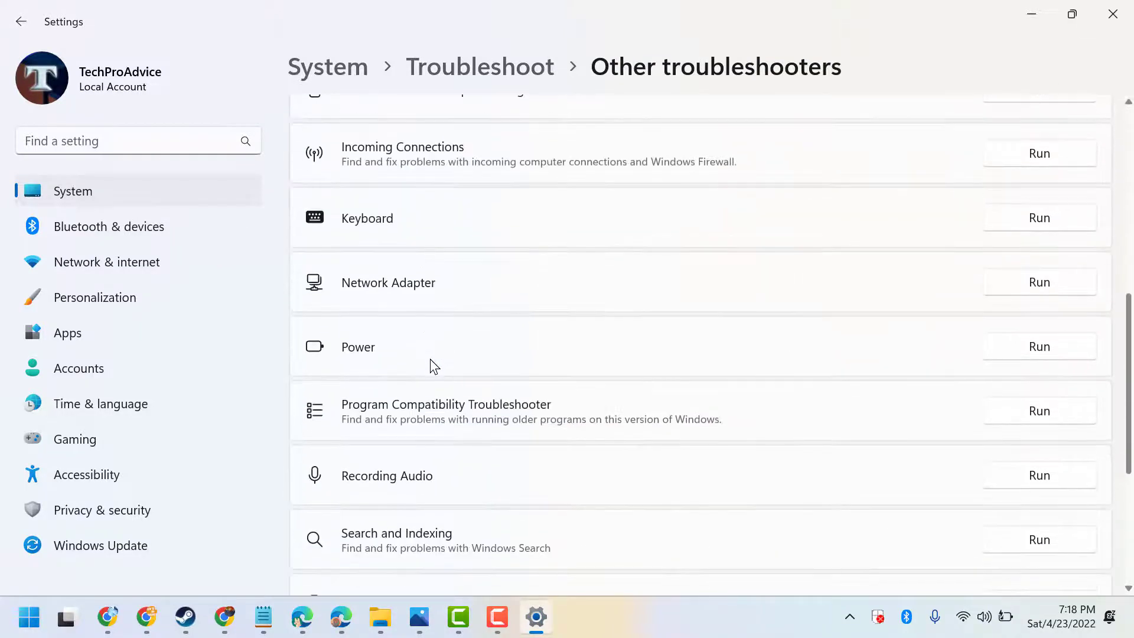
scroll(433, 366, "down", 2)
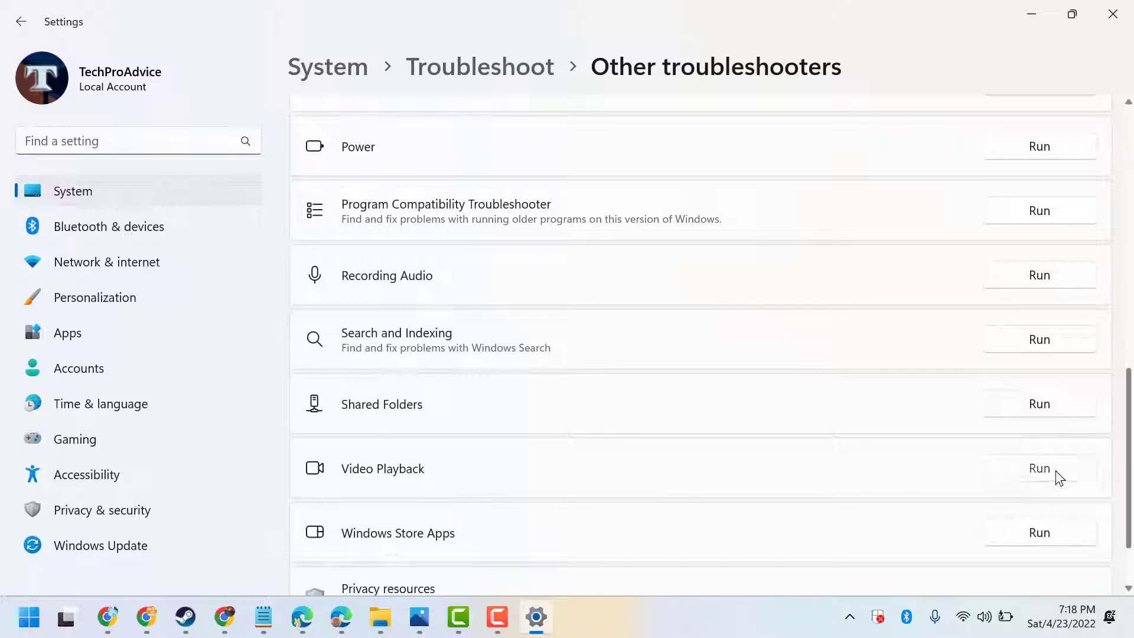
Run Video Playback from Settings and choose 'I want to continue with this troubleshooter'
left_click(1039, 468)
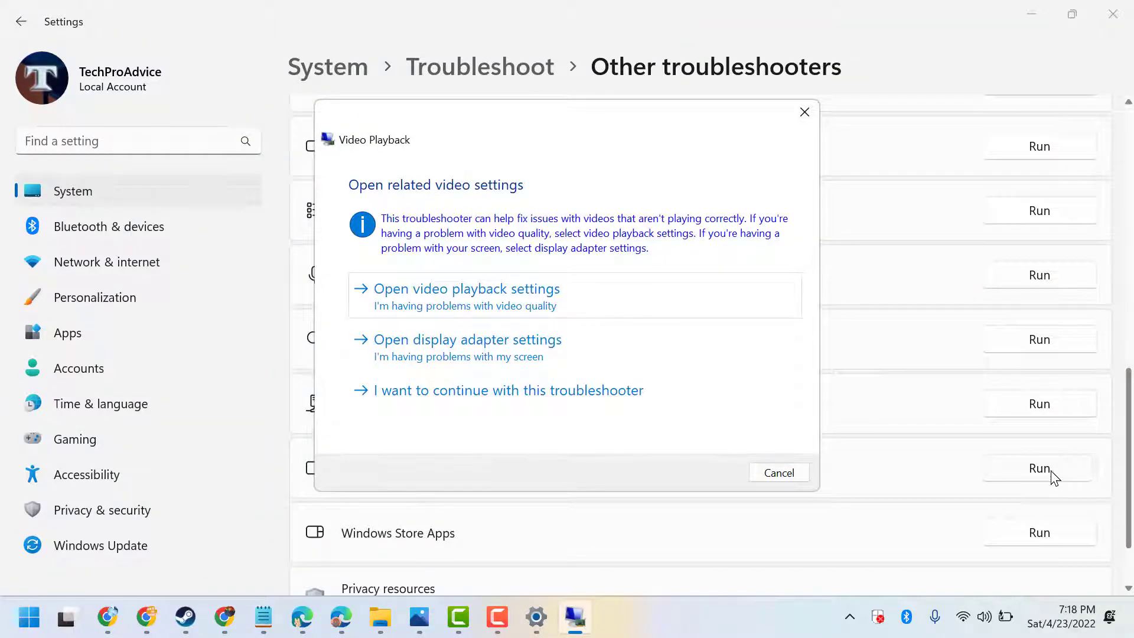
left_click(550, 391)
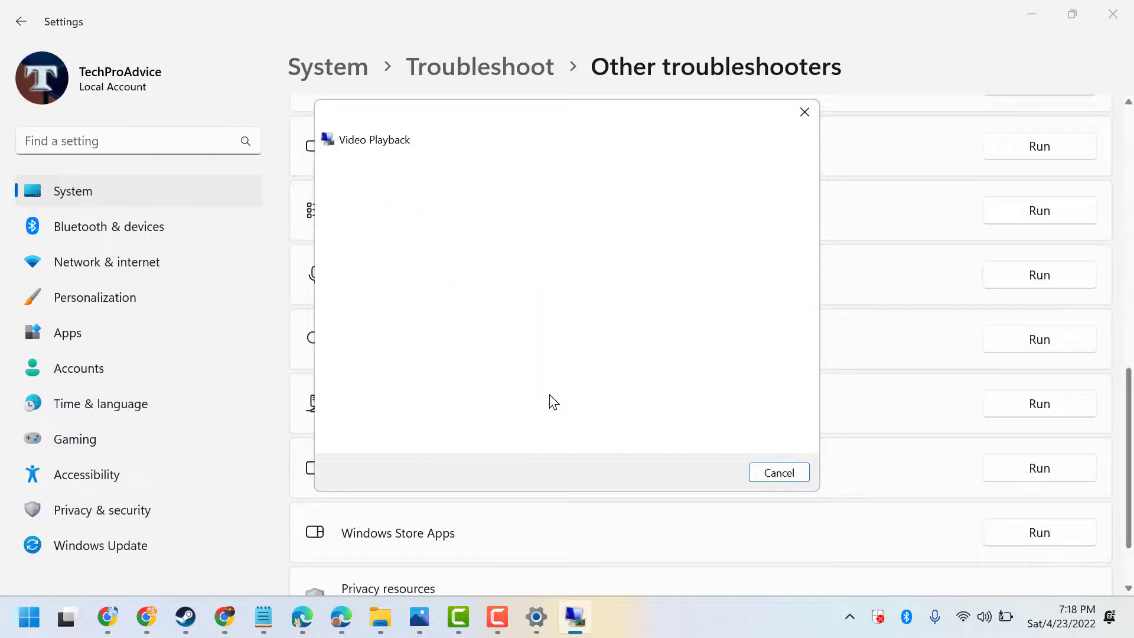